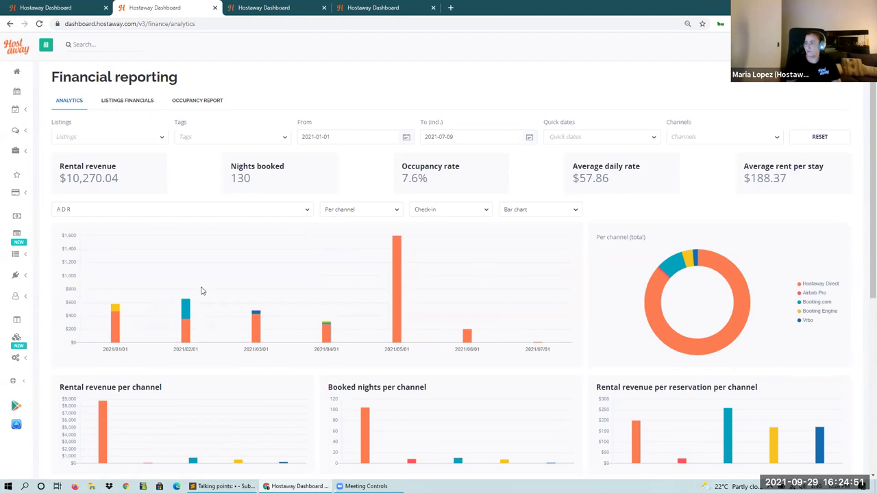
Chart Listing Gross Revenue in the financial analytics and check the available channel grouping and date basis options.
click(190, 213)
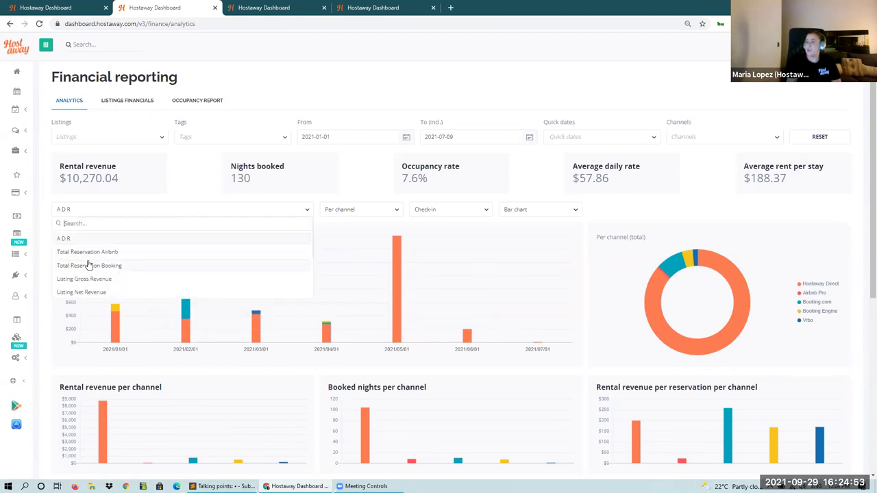
click(110, 278)
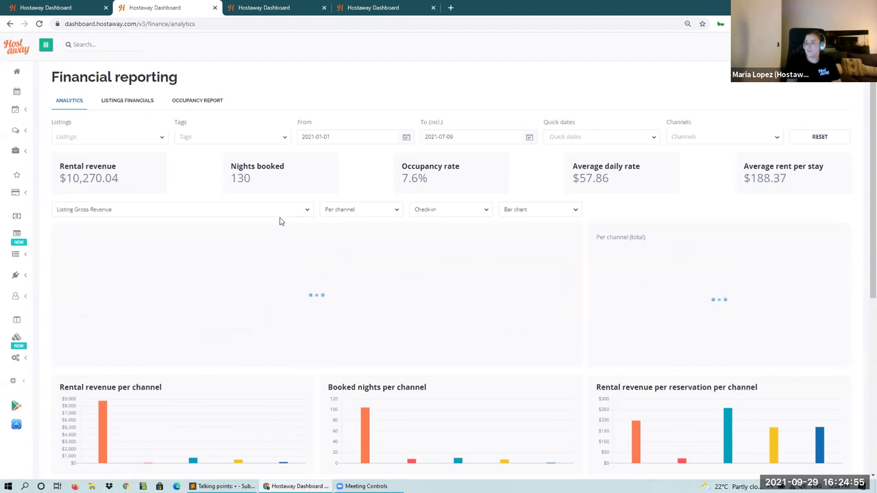
click(339, 212)
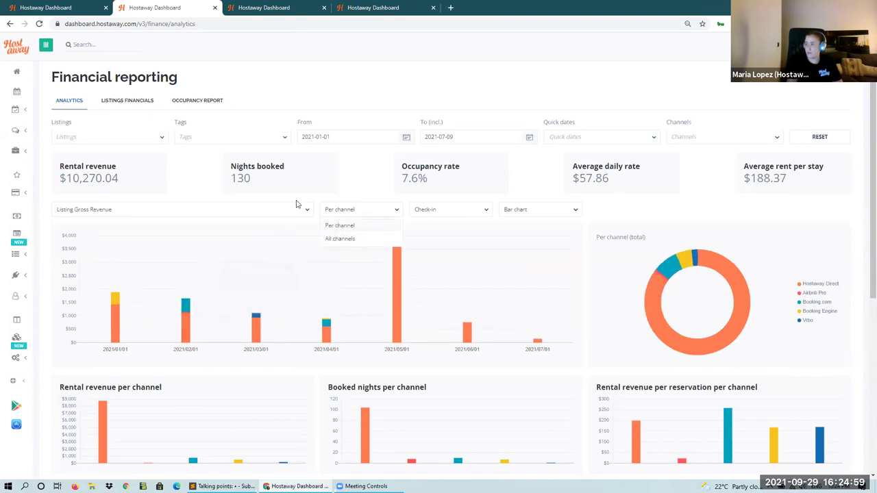
click(447, 211)
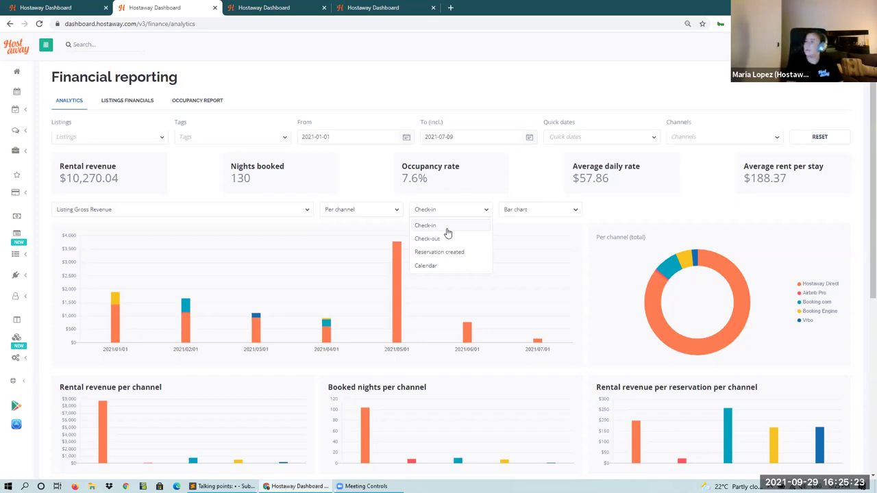
Review the per-channel revenue and reservation charts and the upcoming figures, including the calendar for the upcoming end date.
scroll(291, 383, down, 3)
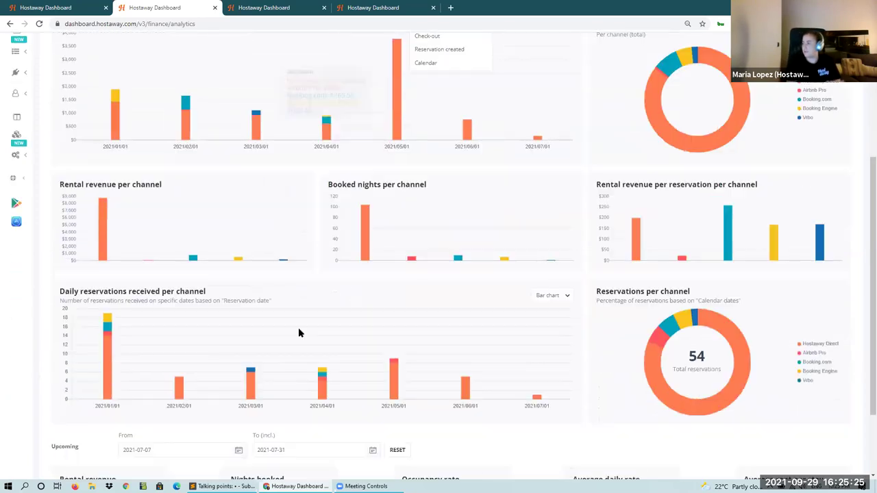
scroll(274, 383, up, 3)
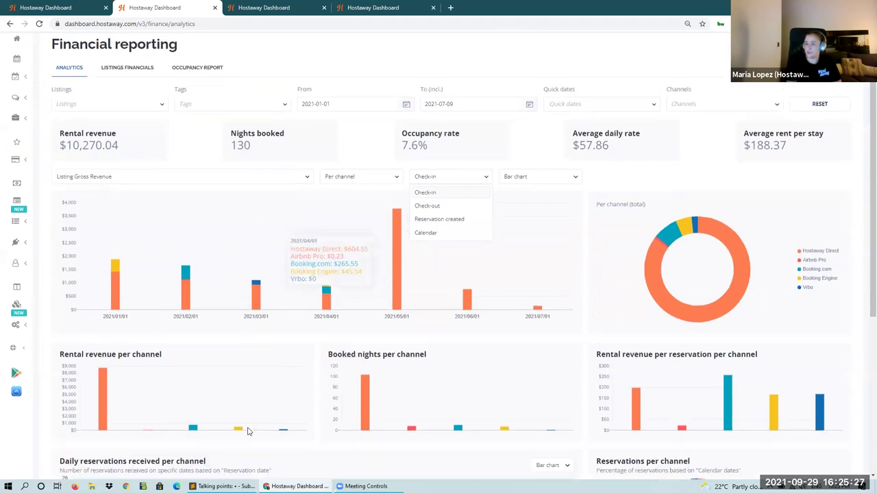
scroll(189, 438, down, 4)
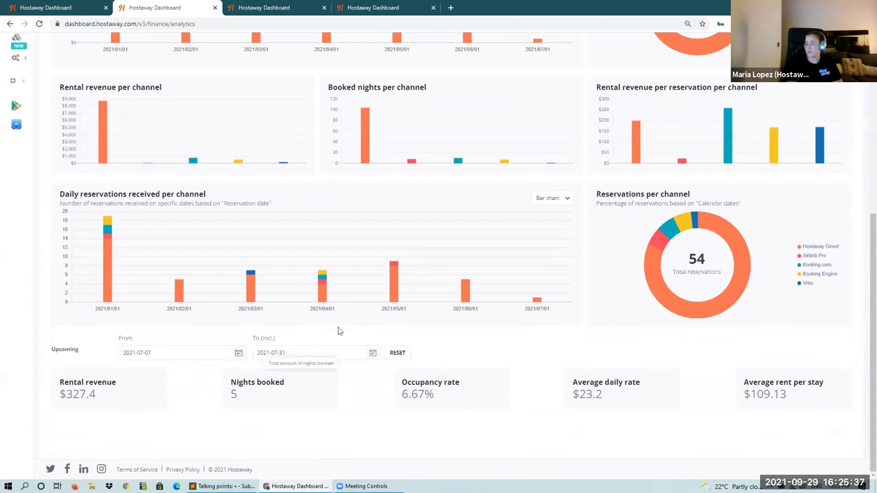
click(372, 352)
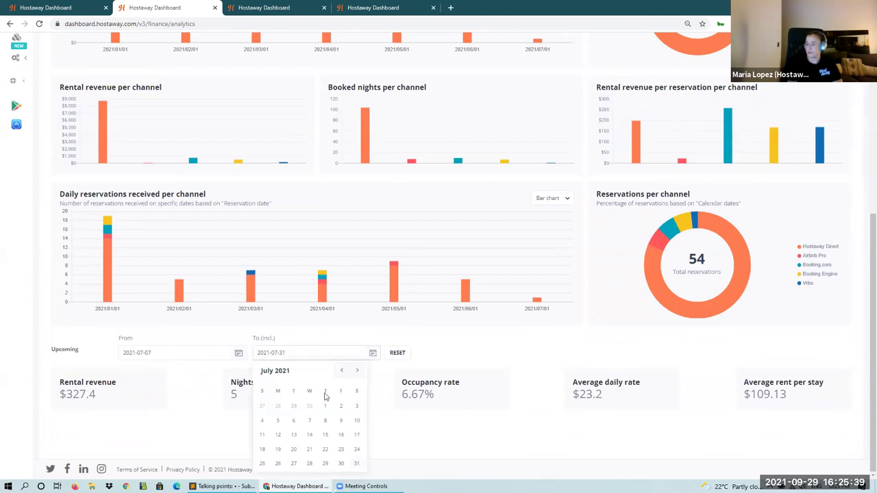
click(179, 432)
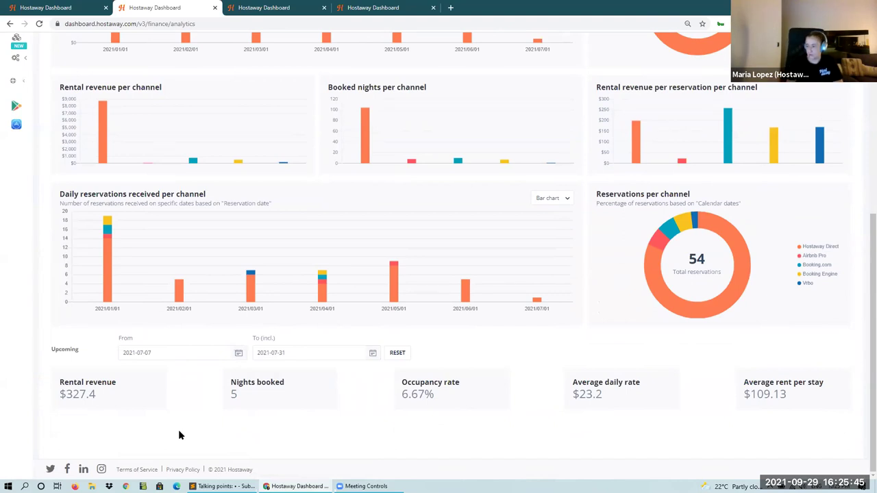
scroll(507, 218, up, 4)
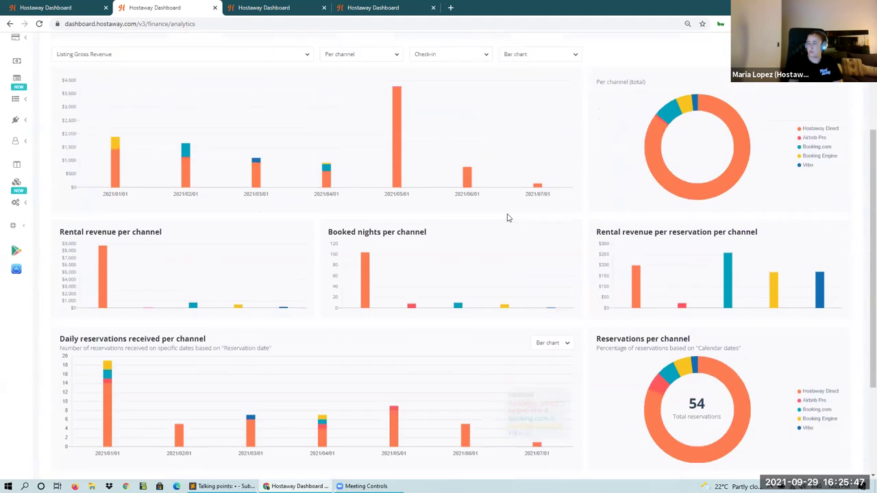
scroll(507, 217, up, 2)
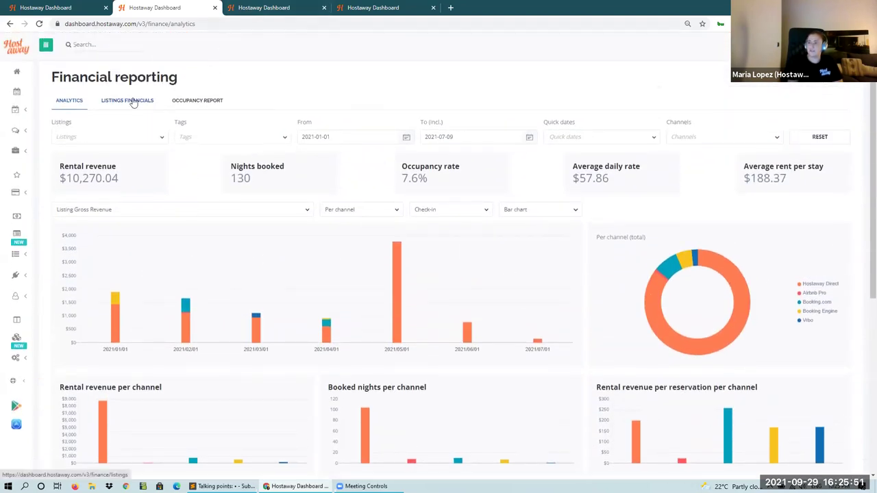
Show the listings financials report and check the grouping options for its rental activity.
key(ctrl+Tab)
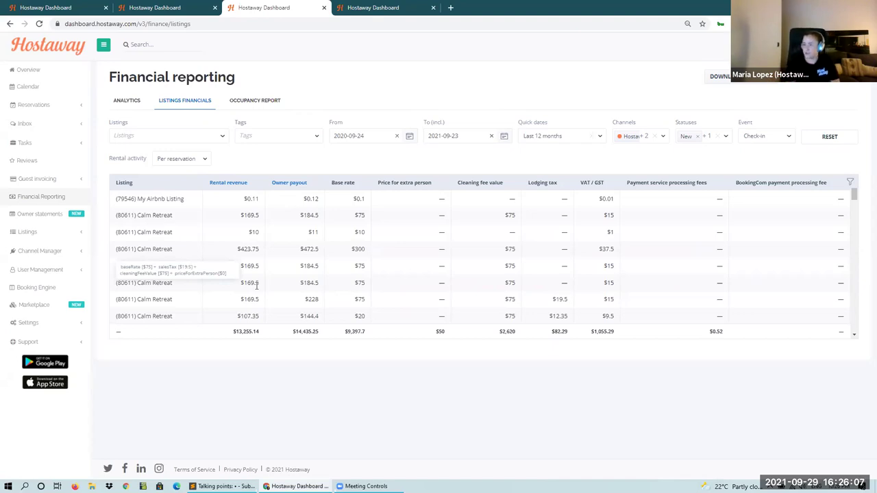
click(204, 160)
click(289, 154)
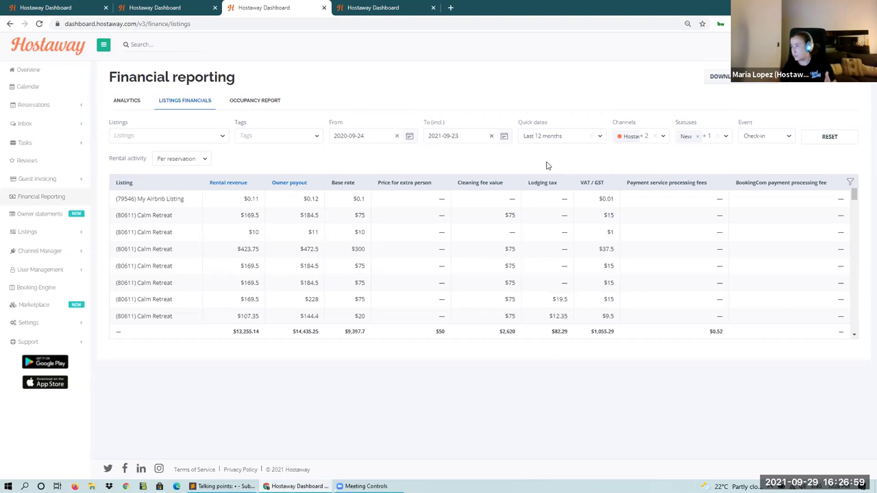
Show the occupancy report within financial reporting.
click(373, 7)
click(261, 10)
click(236, 100)
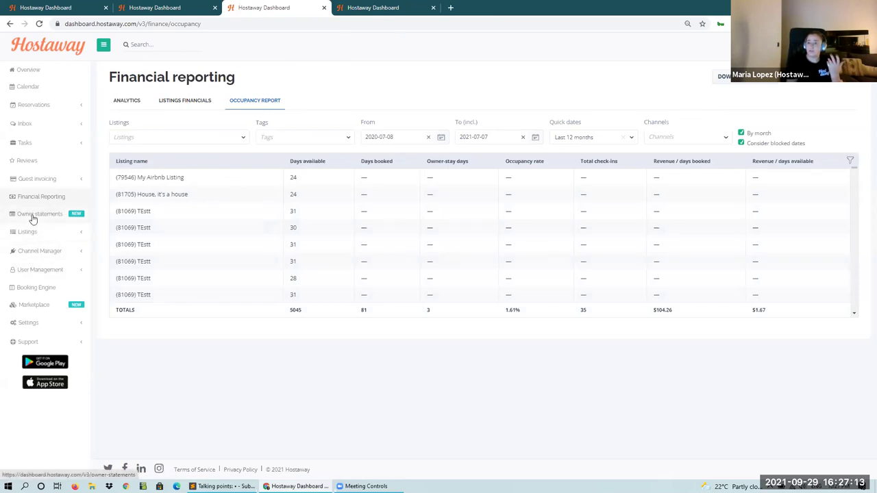
Bring up the draft owner statement and review its contact data, summary, rental activity and expenses.
click(405, 8)
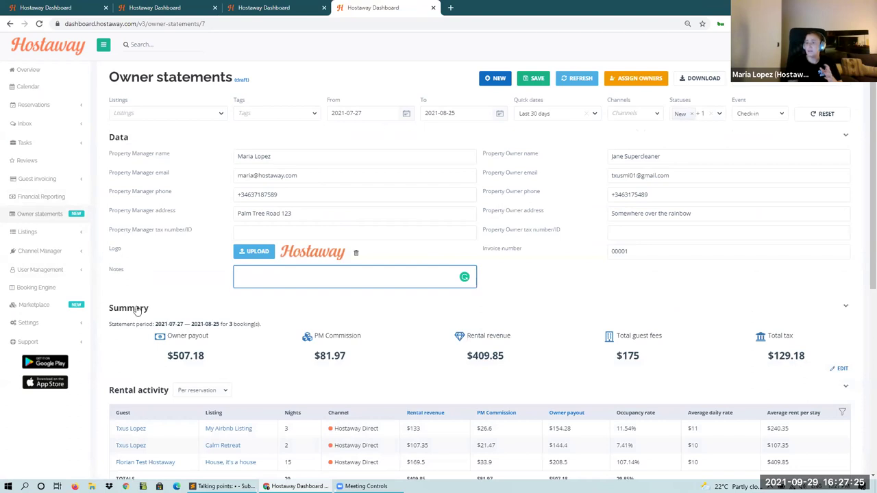
scroll(133, 308, down, 2)
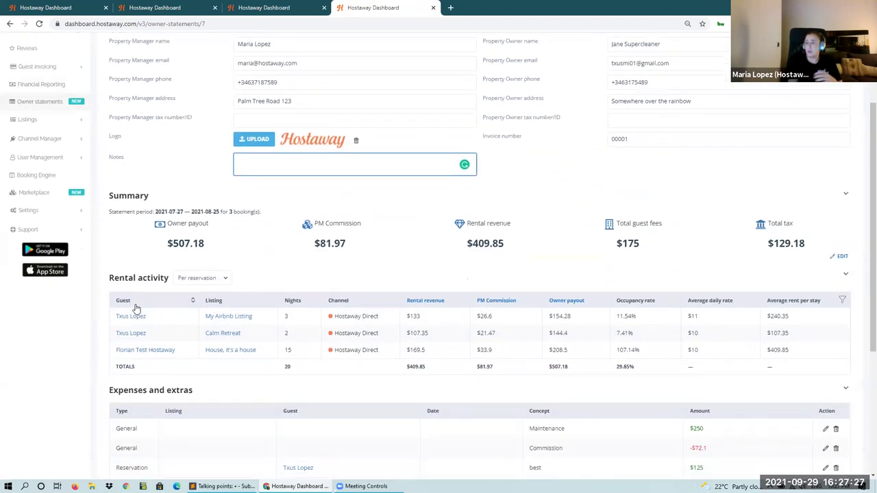
scroll(548, 210, up, 1)
Preview the owner statement as a PDF download, examine it enlarged across its width, and close the preview without saving.
click(701, 78)
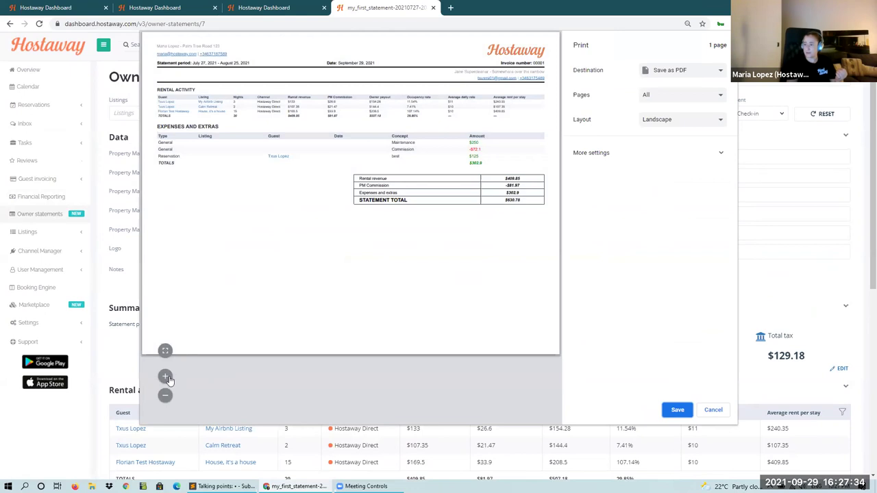
click(165, 376)
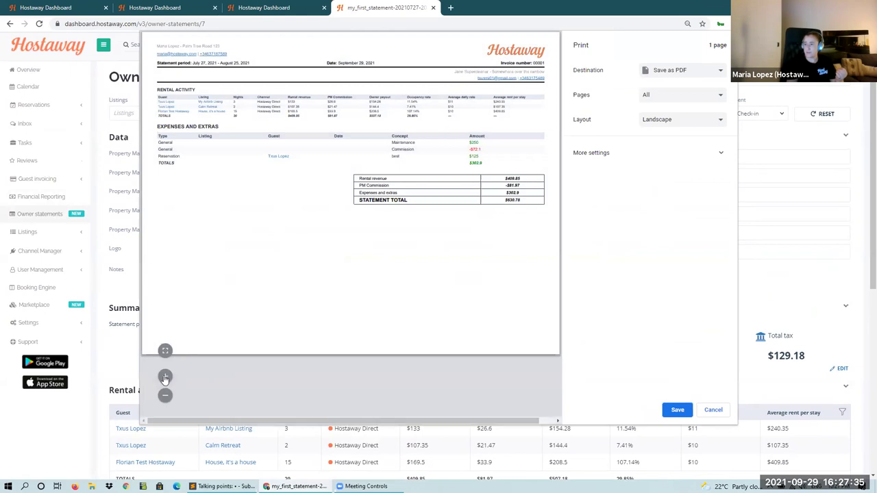
click(165, 376)
click(166, 376)
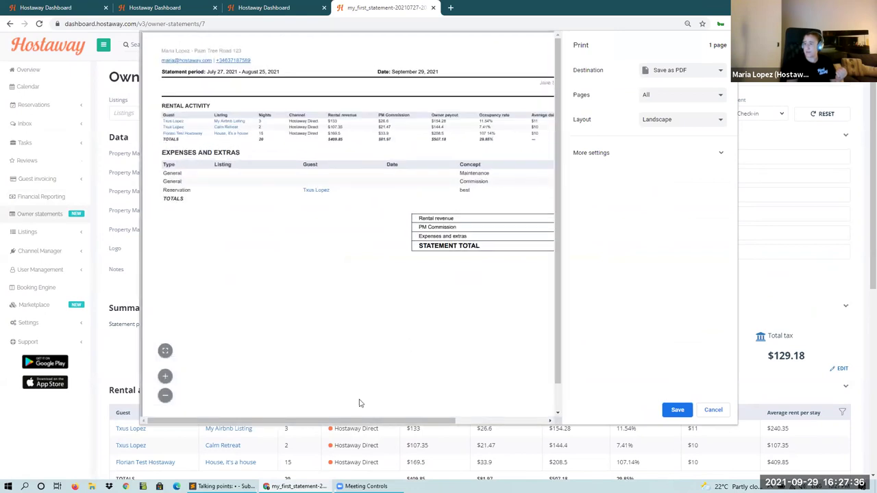
click(165, 377)
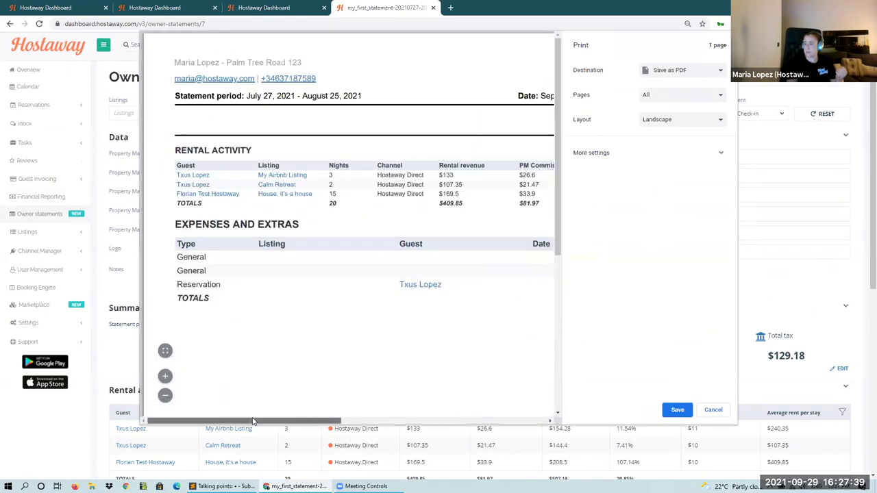
drag(250, 421, 409, 419)
click(297, 420)
drag(297, 420, 264, 171)
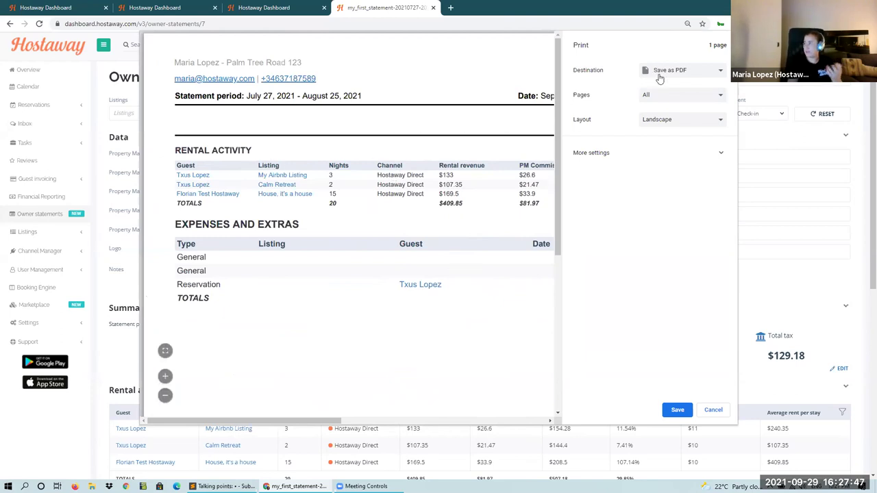
click(713, 410)
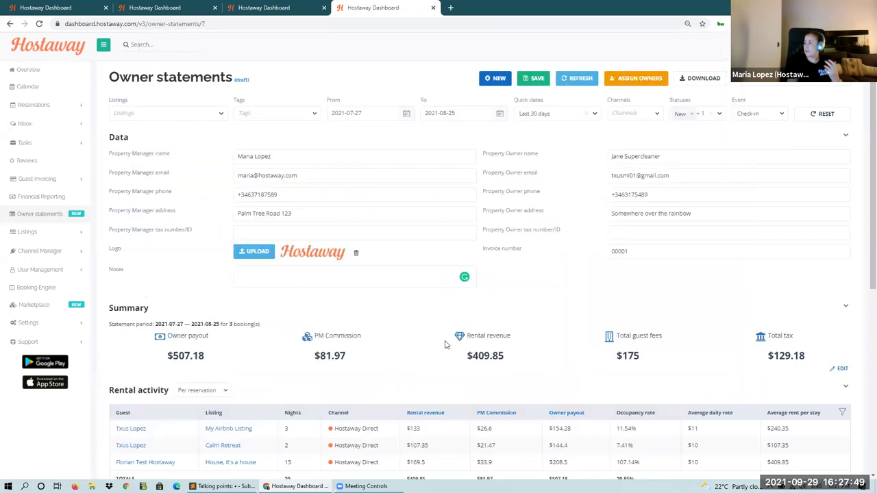
Look through the columns available for the owner statement's rental activity table, leaving the selection as it is.
scroll(449, 343, down, 4)
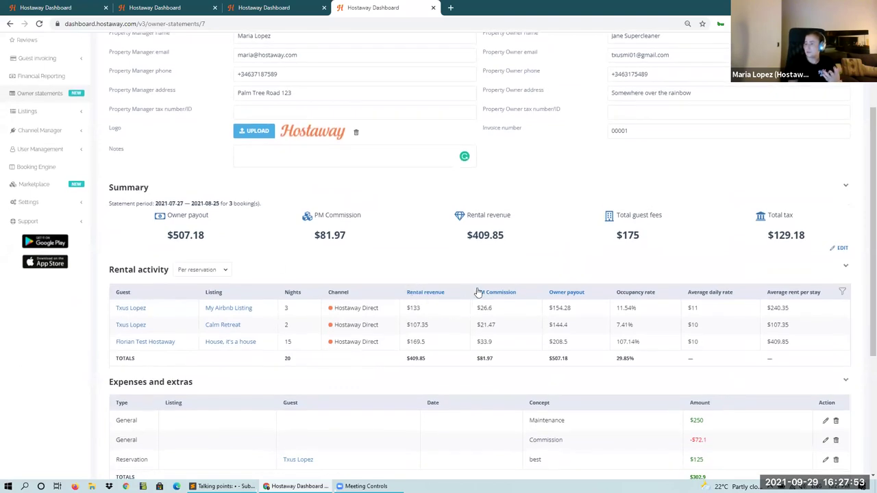
click(844, 291)
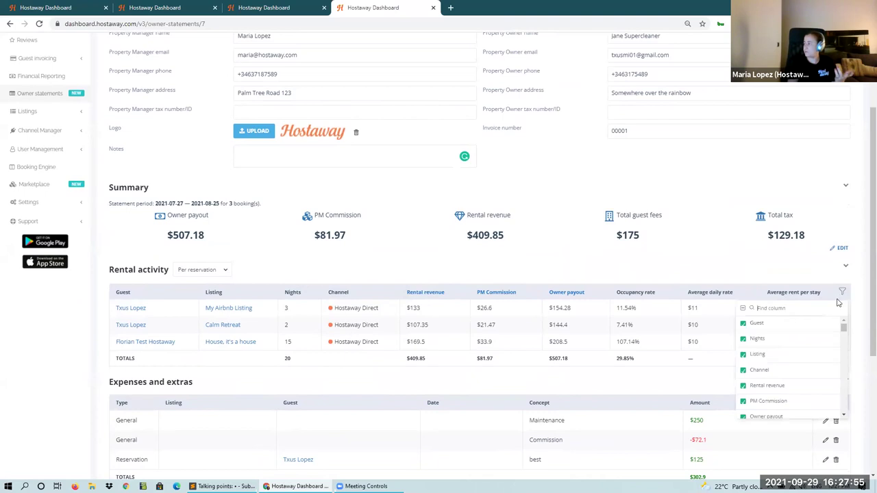
scroll(760, 380, down, 4)
scroll(771, 380, up, 5)
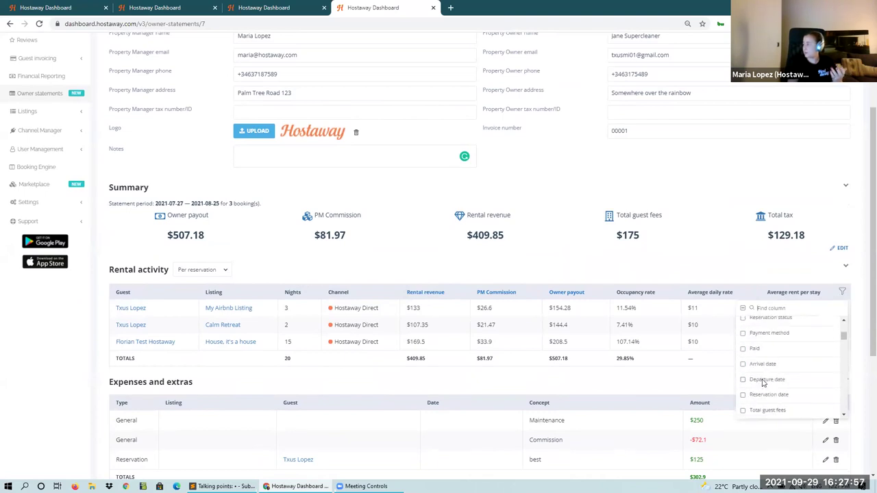
scroll(723, 284, up, 3)
click(716, 276)
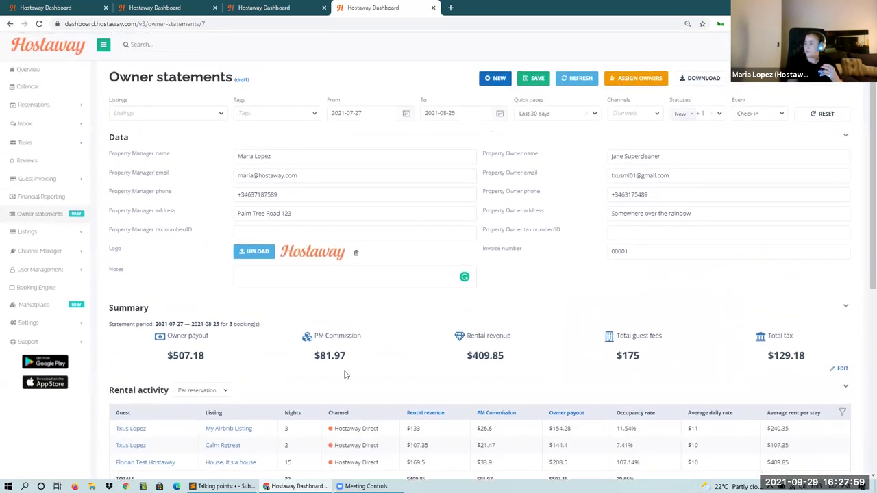
Review the statement's expenses and grand total, and check which formulas the summary can include without changing them.
scroll(148, 244, down, 5)
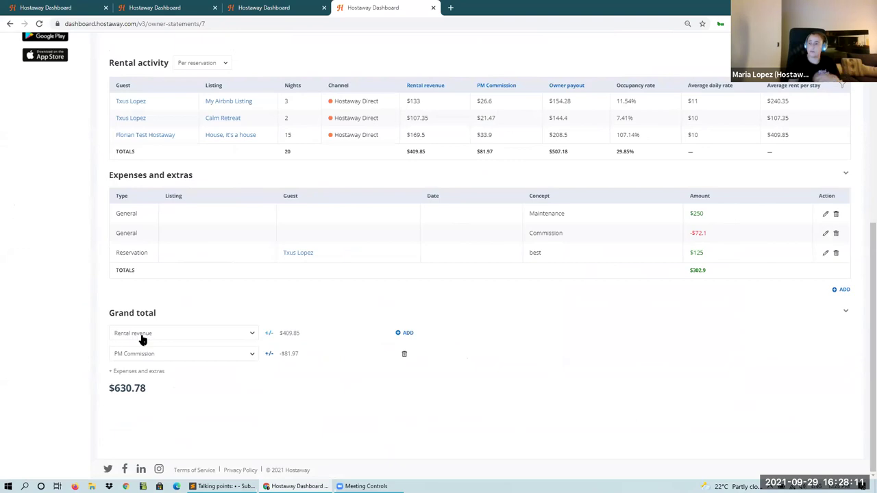
scroll(451, 324, up, 5)
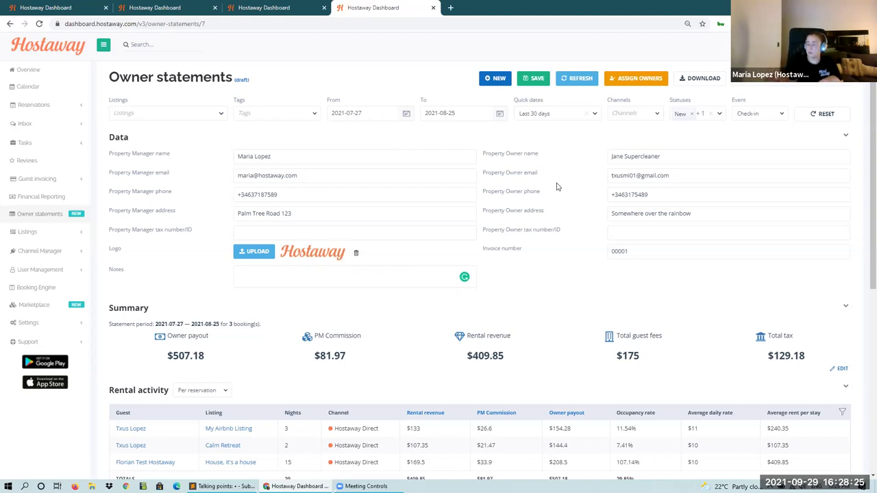
click(839, 369)
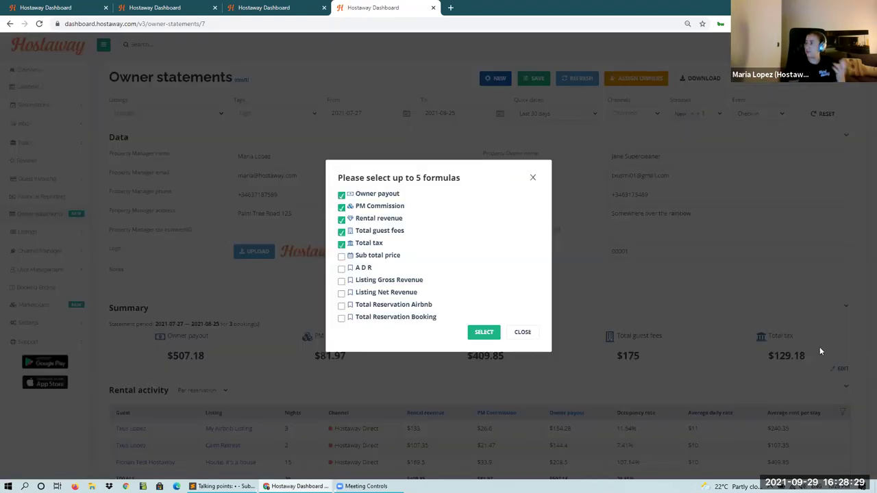
click(533, 179)
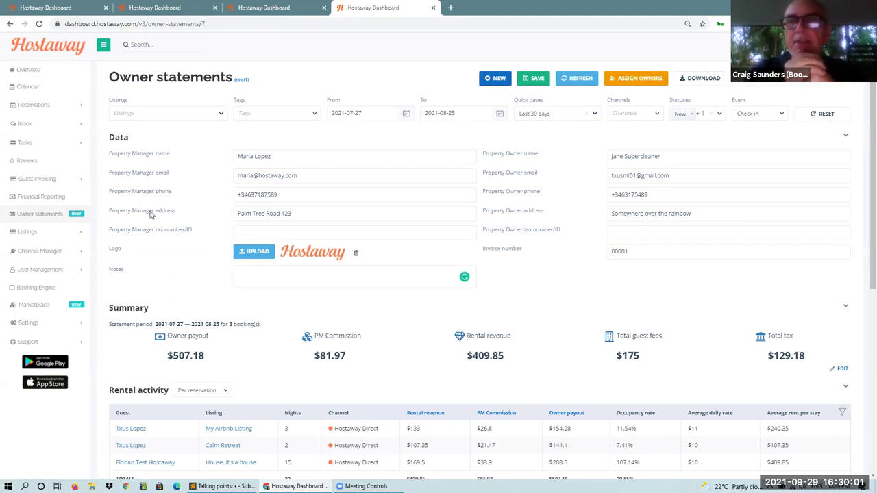
Return to the financial reporting analytics with the Listing Gross Revenue chart.
click(41, 196)
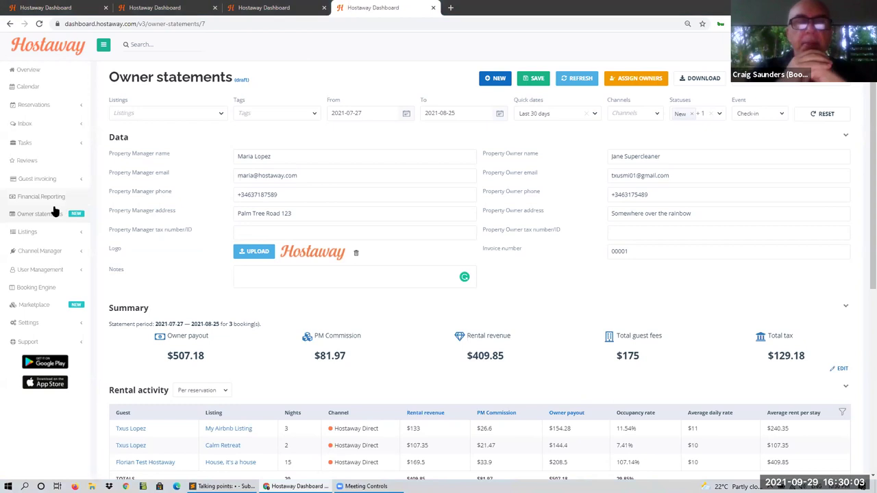
key(ctrl+2)
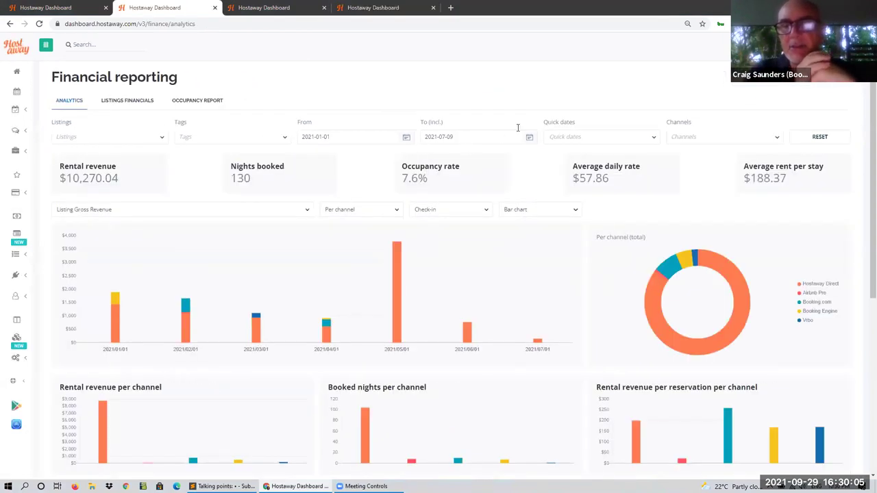